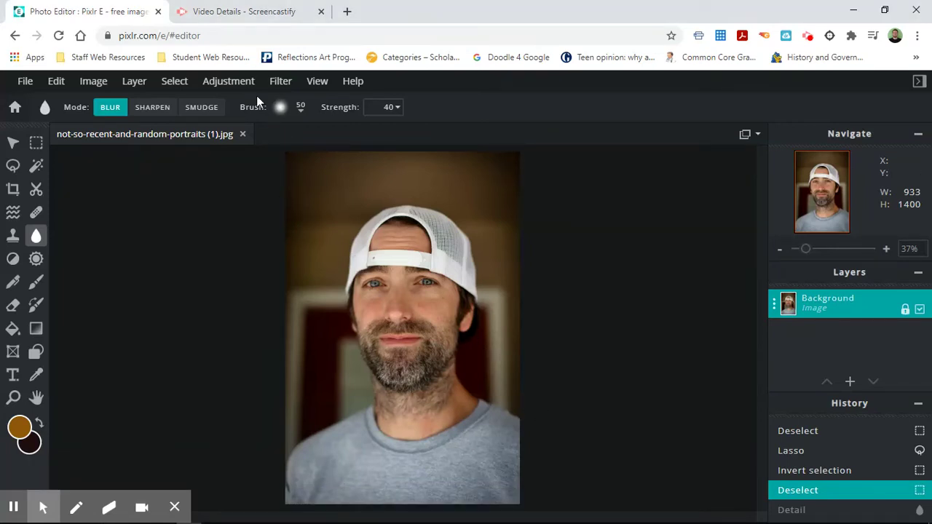
Open Brightness & contrast, move its dialog aside, and try brightness 50 and contrast 11.
{"action": "left_click", "coordinate": [238, 87]}
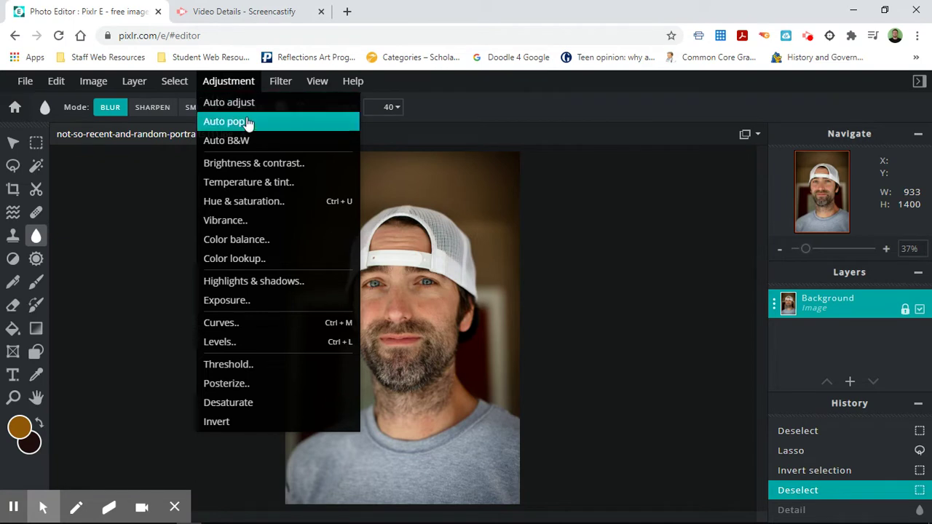
{"action": "left_click", "coordinate": [255, 167]}
{"action": "left_click_drag", "start_coordinate": [477, 261], "coordinate": [693, 194]}
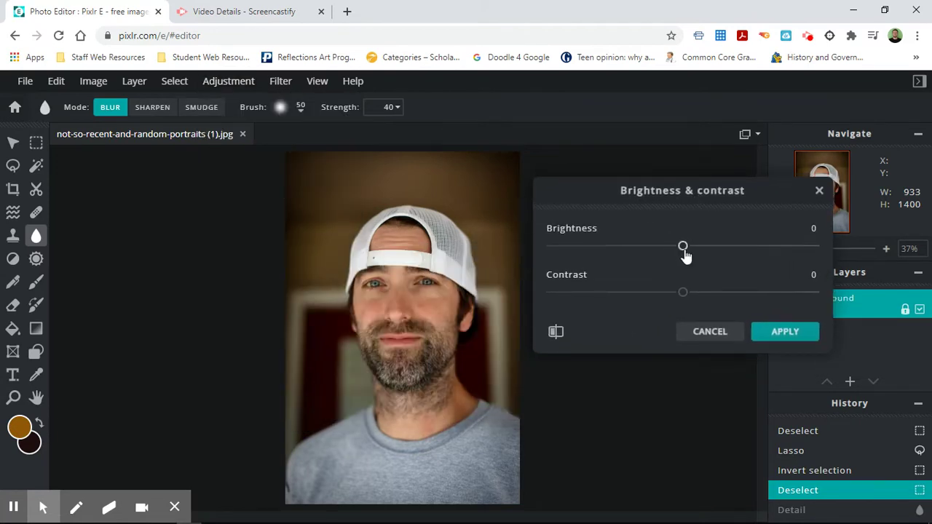
{"action": "mouse_move", "coordinate": [699, 251]}
{"action": "left_mouse_down"}
{"action": "mouse_move", "coordinate": [751, 250]}
{"action": "mouse_move", "coordinate": [655, 250]}
{"action": "mouse_move", "coordinate": [683, 252]}
{"action": "left_mouse_up"}
{"action": "mouse_move", "coordinate": [685, 292]}
{"action": "left_mouse_down"}
{"action": "mouse_move", "coordinate": [760, 293]}
{"action": "mouse_move", "coordinate": [601, 304]}
{"action": "mouse_move", "coordinate": [794, 306]}
{"action": "mouse_move", "coordinate": [684, 307]}
{"action": "left_mouse_up"}
Cancel brightness and contrast, then open Temperature & tint and try temperature -28 and tint 35.
{"action": "left_click", "coordinate": [712, 333]}
{"action": "left_click", "coordinate": [227, 84]}
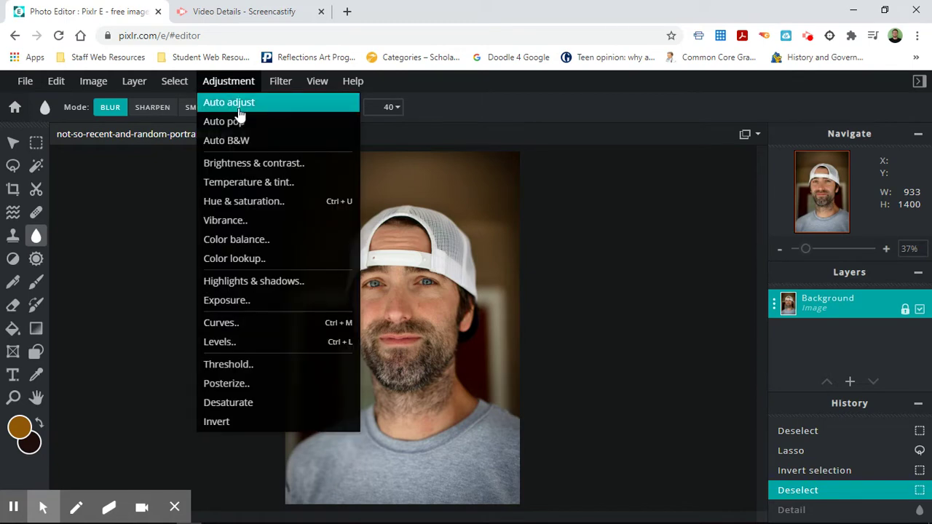
{"action": "left_click", "coordinate": [246, 185]}
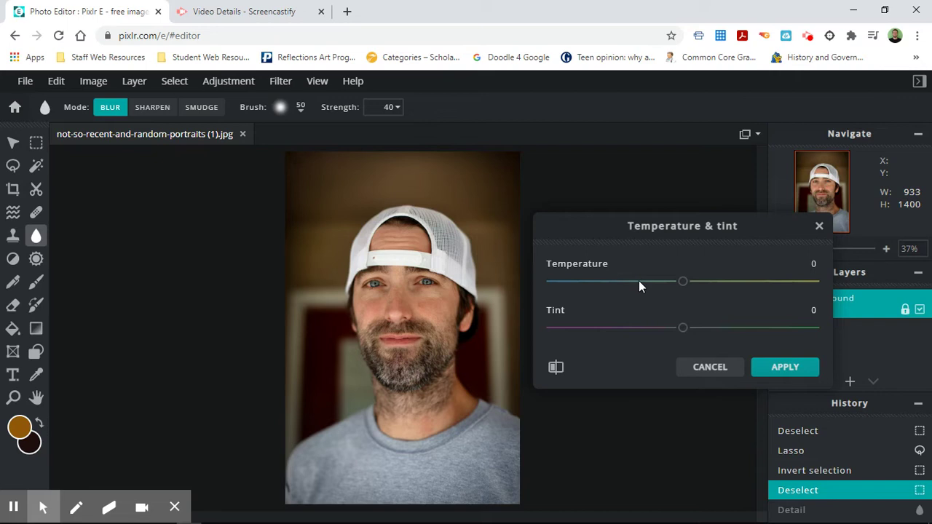
{"action": "mouse_move", "coordinate": [686, 286]}
{"action": "left_mouse_down"}
{"action": "mouse_move", "coordinate": [560, 294]}
{"action": "mouse_move", "coordinate": [764, 283]}
{"action": "mouse_move", "coordinate": [684, 284]}
{"action": "left_mouse_up"}
{"action": "mouse_move", "coordinate": [683, 329]}
{"action": "left_mouse_down"}
{"action": "mouse_move", "coordinate": [765, 333]}
{"action": "mouse_move", "coordinate": [592, 347]}
{"action": "mouse_move", "coordinate": [683, 346]}
{"action": "left_mouse_up"}
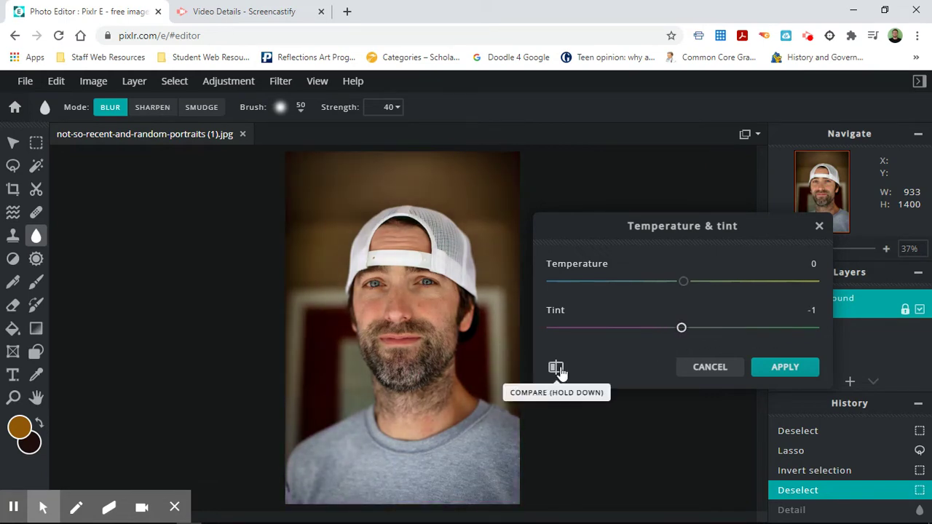
Cancel temperature and tint, then open Hue & saturation and drag the hue back and forth.
{"action": "left_click", "coordinate": [703, 373]}
{"action": "left_click", "coordinate": [238, 85]}
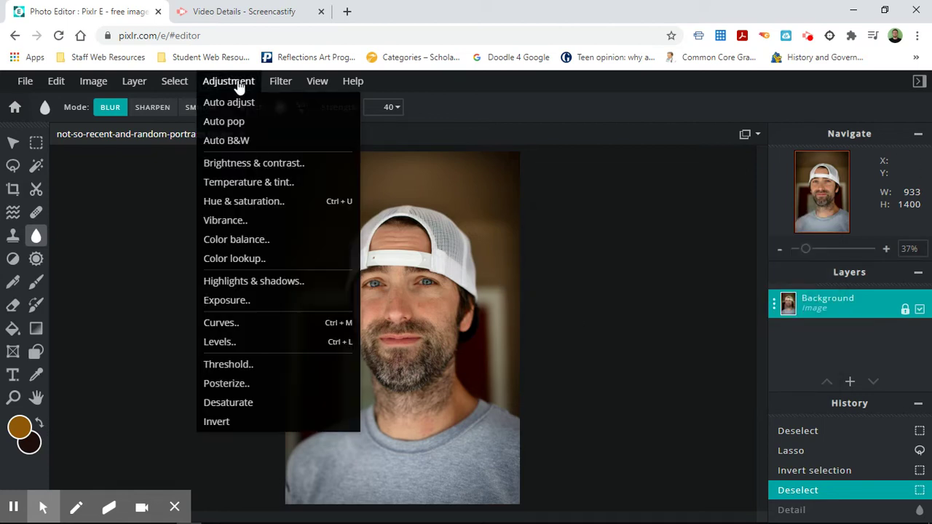
{"action": "left_click", "coordinate": [274, 204]}
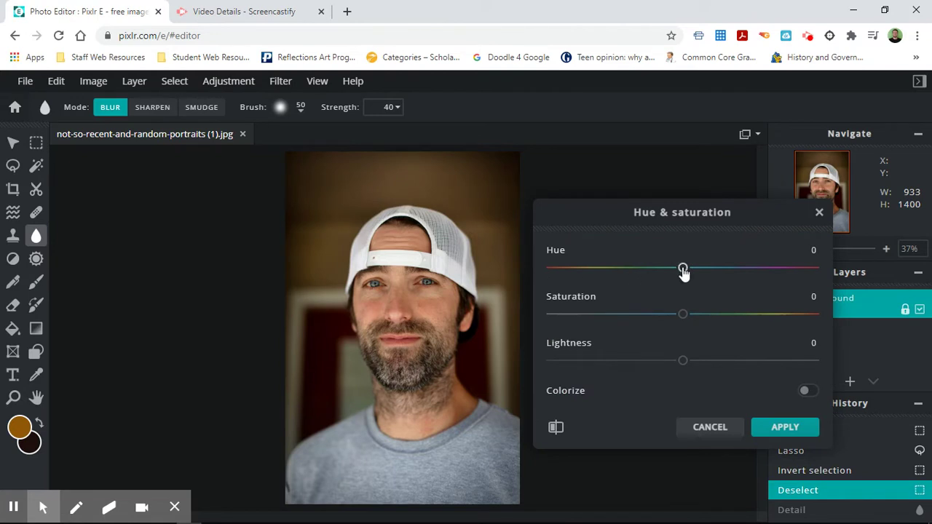
{"action": "left_click_drag", "start_coordinate": [683, 270], "coordinate": [685, 362]}
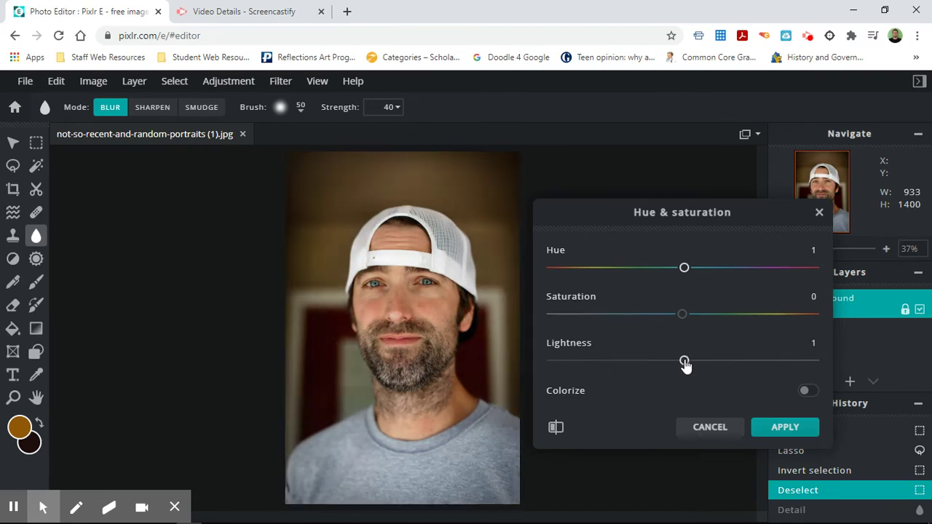
Cancel hue and saturation, then open Vibrance and preview an amount of 57.
{"action": "left_click", "coordinate": [710, 430]}
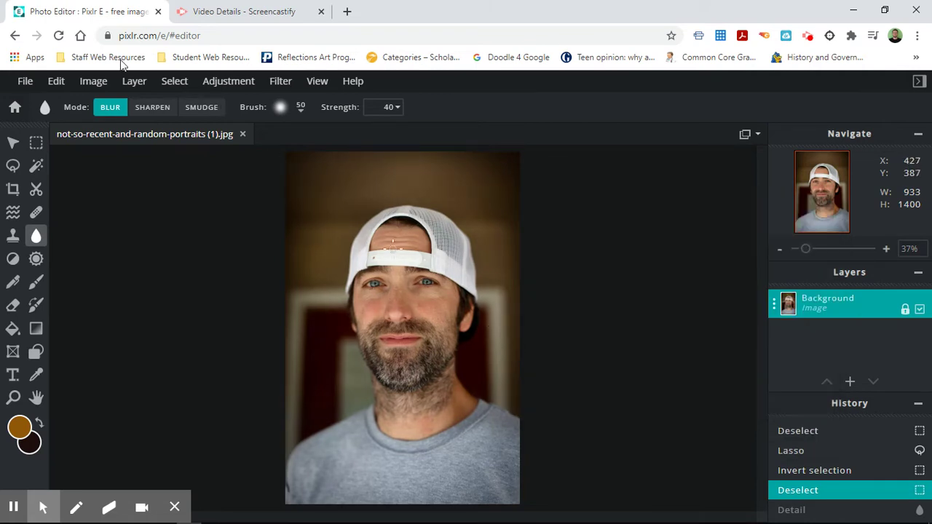
{"action": "left_click", "coordinate": [235, 85]}
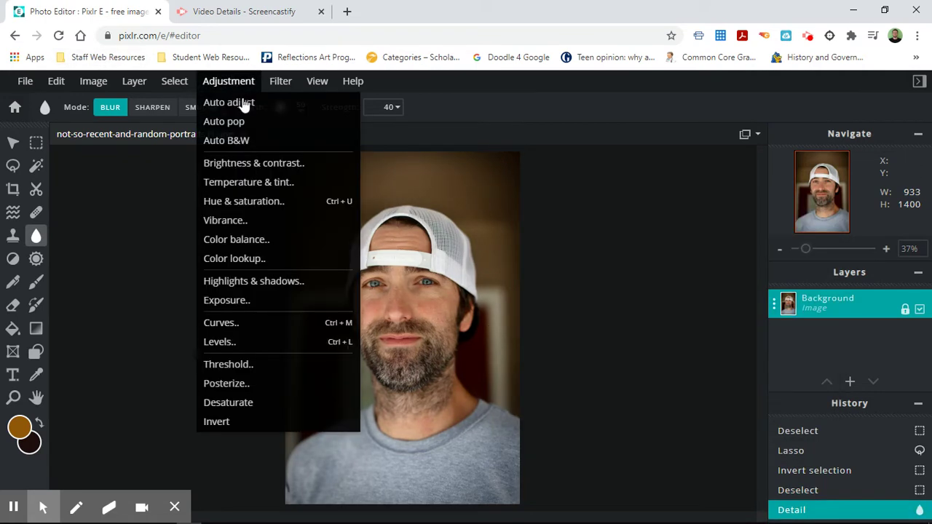
{"action": "left_click", "coordinate": [257, 218]}
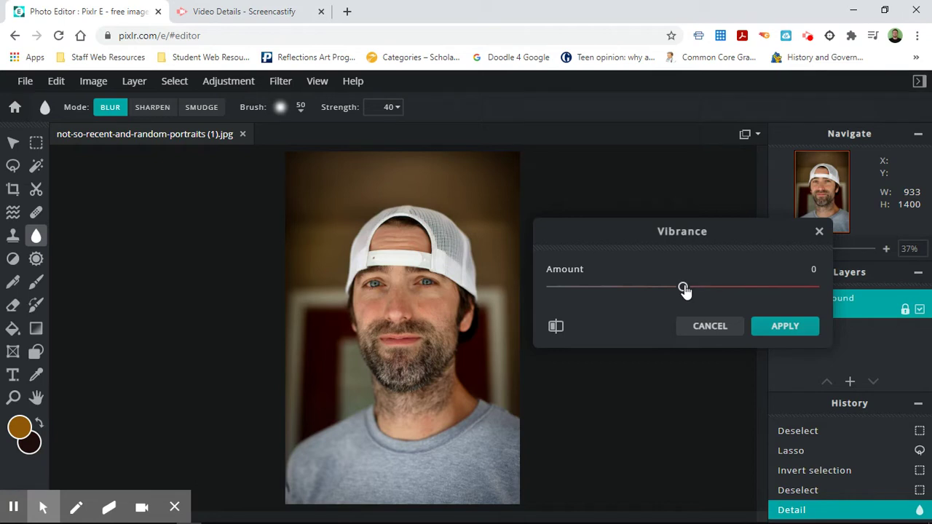
{"action": "mouse_move", "coordinate": [685, 290]}
{"action": "left_mouse_down"}
{"action": "mouse_move", "coordinate": [801, 292]}
{"action": "mouse_move", "coordinate": [542, 302]}
{"action": "mouse_move", "coordinate": [753, 308]}
{"action": "mouse_move", "coordinate": [808, 301]}
{"action": "mouse_move", "coordinate": [689, 300]}
{"action": "left_mouse_up"}
Dismiss the vibrance preview and open the Color balance adjustment.
{"action": "key", "text": "Escape"}
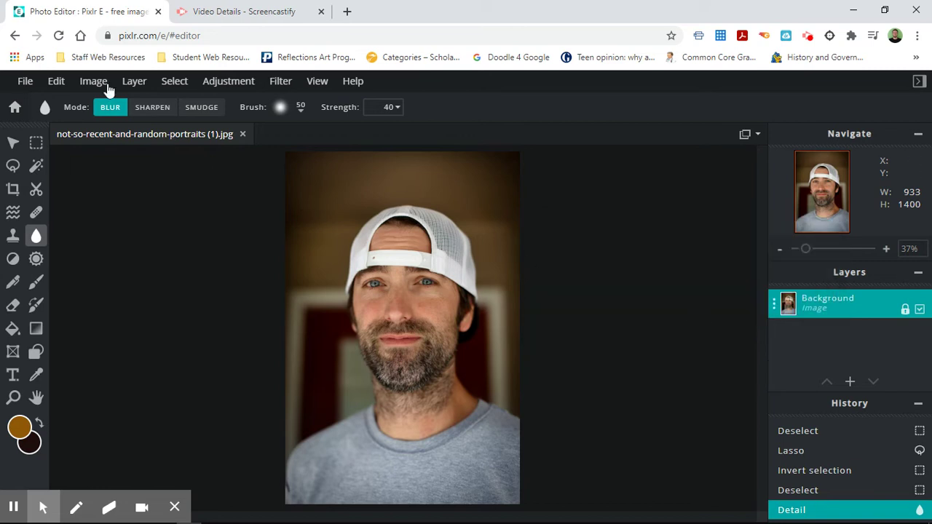
{"action": "left_click", "coordinate": [231, 81]}
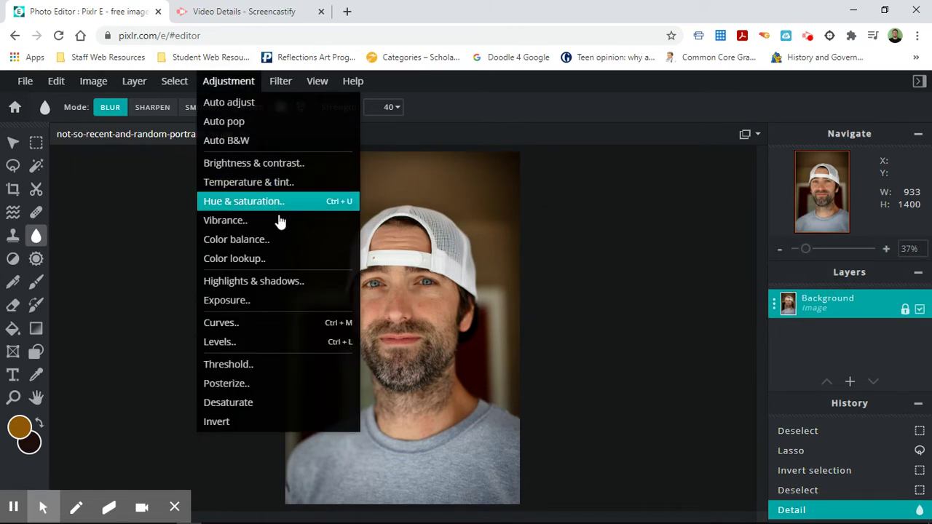
{"action": "left_click", "coordinate": [282, 244]}
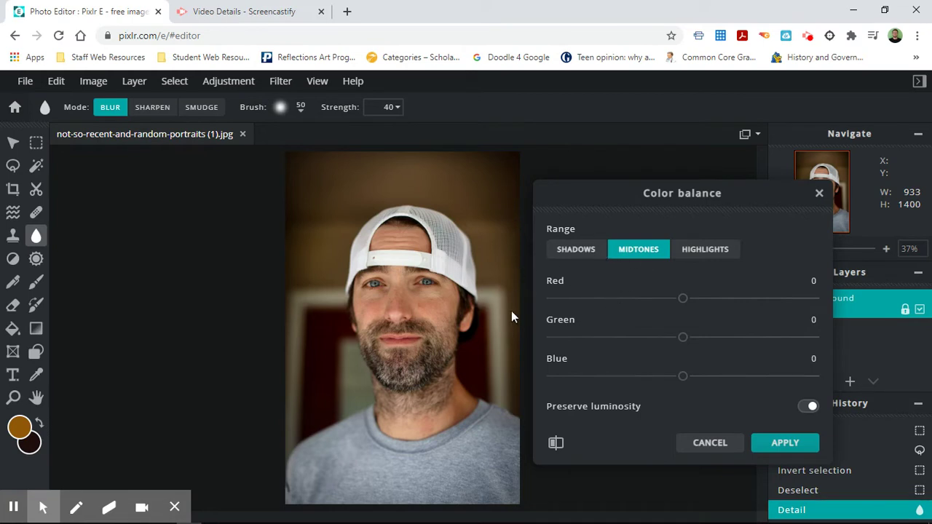
In the shadows range, set Red to -12 and Blue to -15.
{"action": "left_click", "coordinate": [591, 250]}
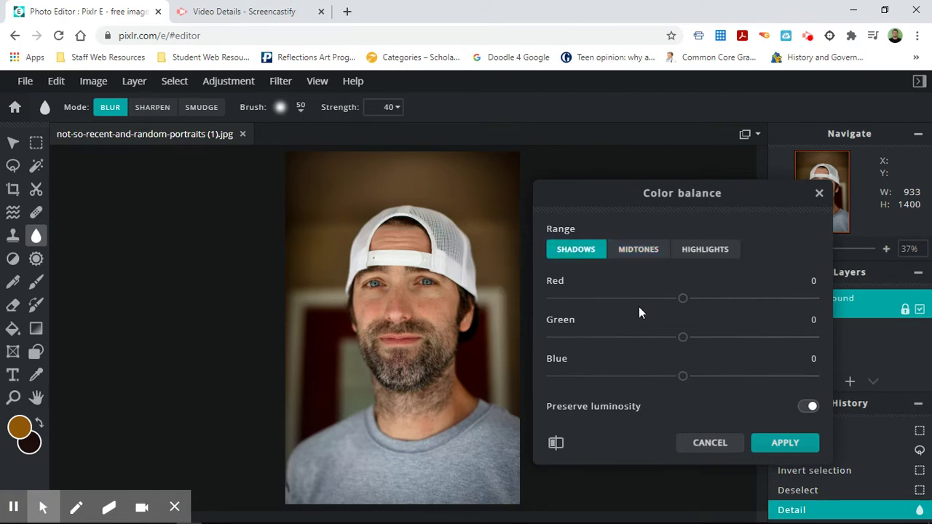
{"action": "left_click_drag", "start_coordinate": [679, 299], "coordinate": [667, 301]}
{"action": "mouse_move", "coordinate": [683, 379]}
{"action": "left_mouse_down"}
{"action": "mouse_move", "coordinate": [712, 379]}
{"action": "mouse_move", "coordinate": [669, 380]}
{"action": "left_mouse_up"}
{"action": "mouse_move", "coordinate": [568, 367]}
{"action": "left_click_drag", "start_coordinate": [671, 384], "coordinate": [663, 381]}
In the midtones range, set Blue to 25 and Red to 8.
{"action": "left_click", "coordinate": [647, 255]}
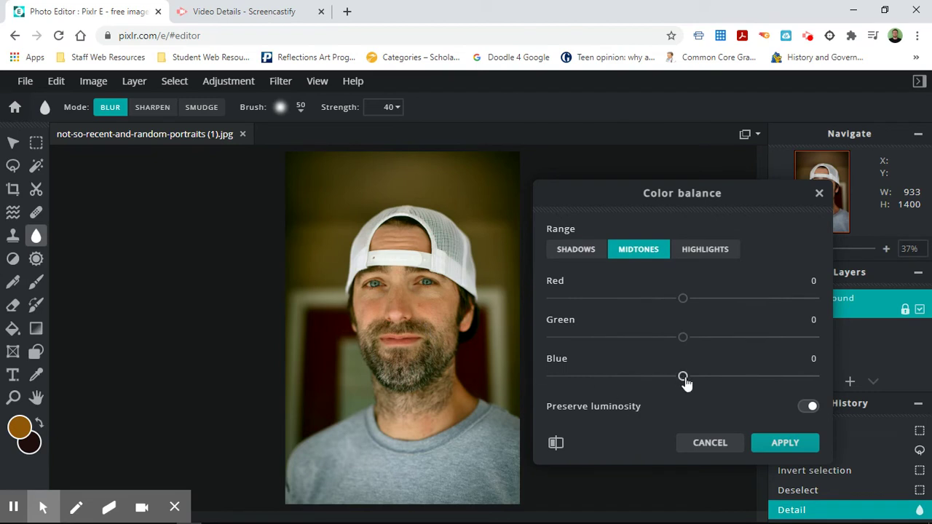
{"action": "left_click_drag", "start_coordinate": [684, 377], "coordinate": [718, 383]}
{"action": "left_click_drag", "start_coordinate": [682, 298], "coordinate": [695, 299]}
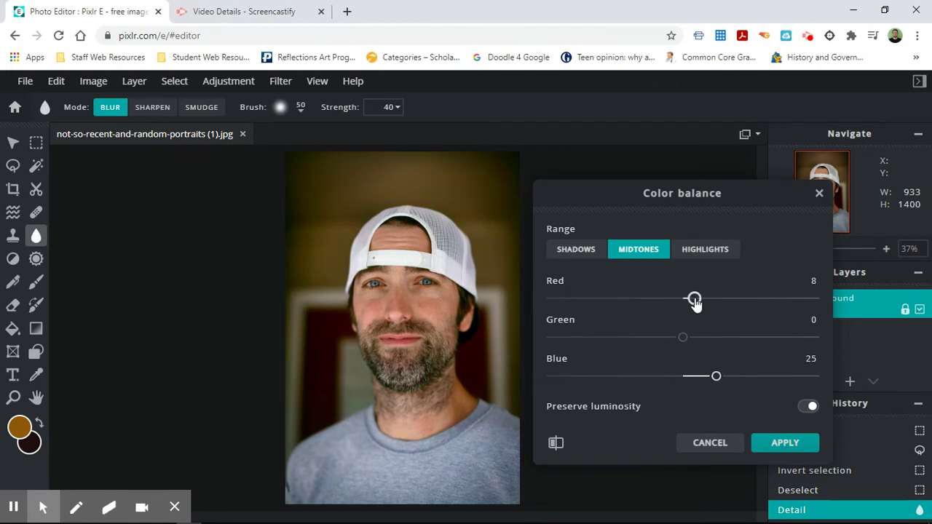
Compare the colour-balanced portrait with the original, then switch to the highlights range.
{"action": "left_click", "coordinate": [555, 444]}
{"action": "left_click", "coordinate": [555, 444]}
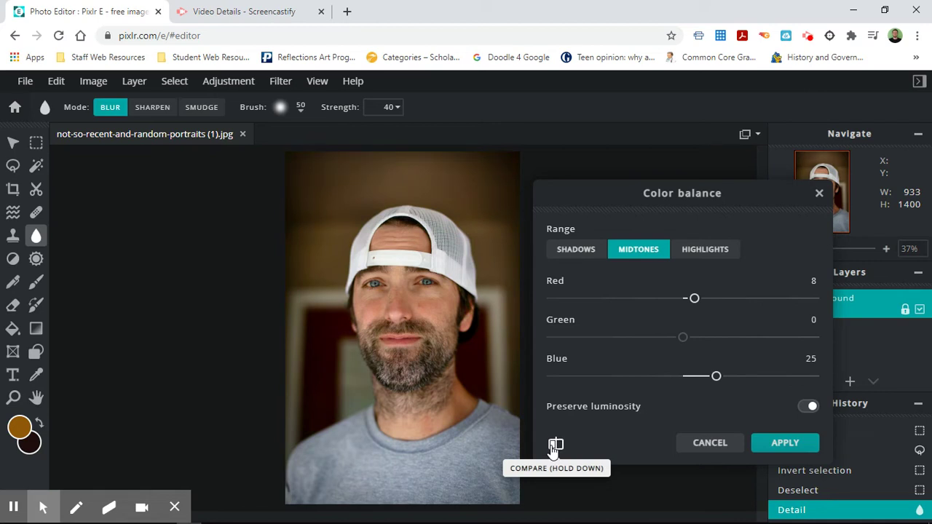
{"action": "left_click", "coordinate": [555, 444]}
{"action": "left_click", "coordinate": [555, 446]}
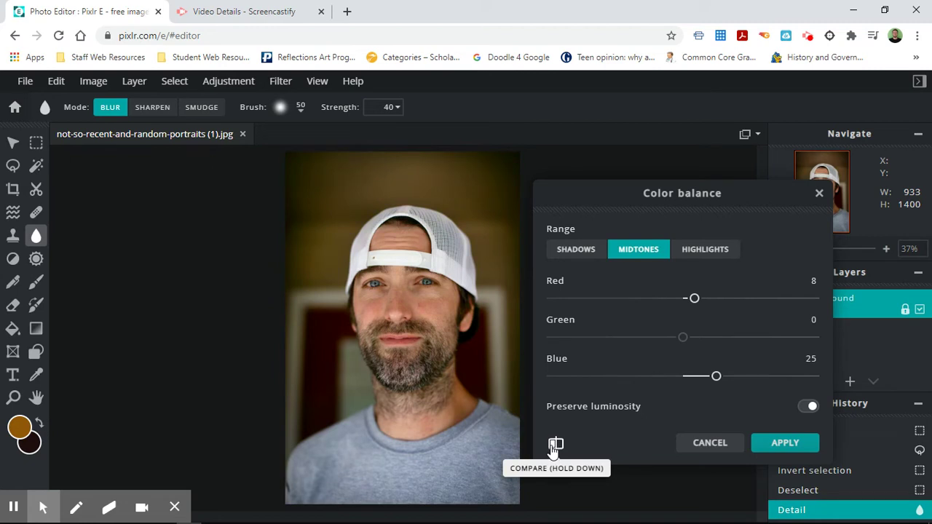
{"action": "left_click", "coordinate": [732, 251]}
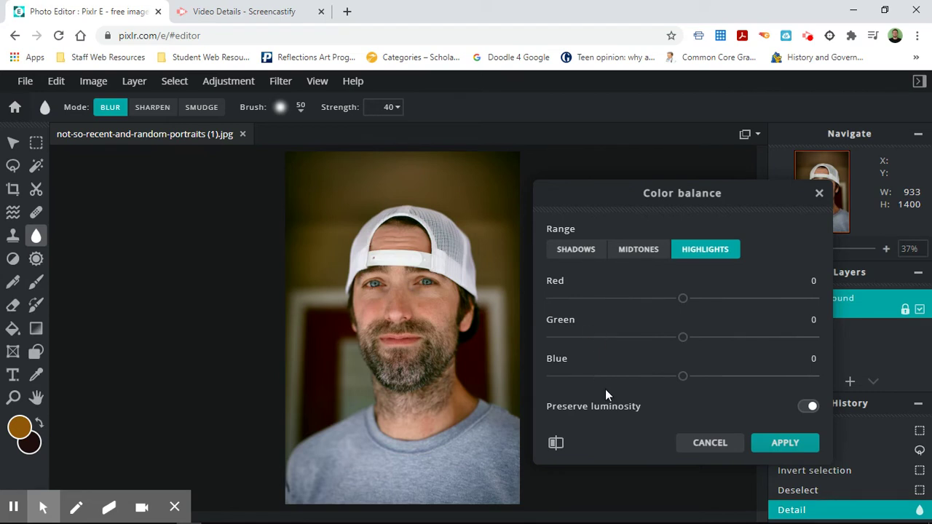
Discard the colour balance and open the Highlights & shadows adjustment.
{"action": "left_click", "coordinate": [702, 446]}
{"action": "left_click", "coordinate": [233, 82]}
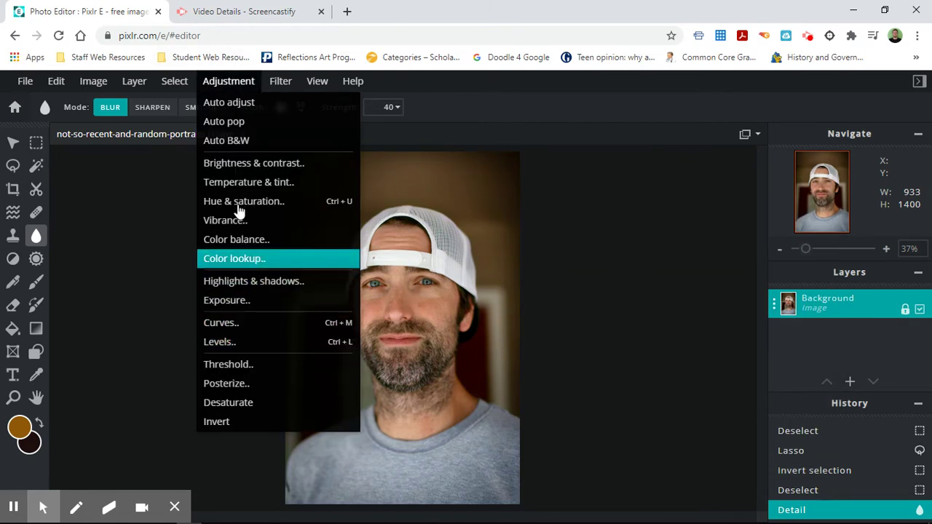
{"action": "left_click", "coordinate": [229, 82]}
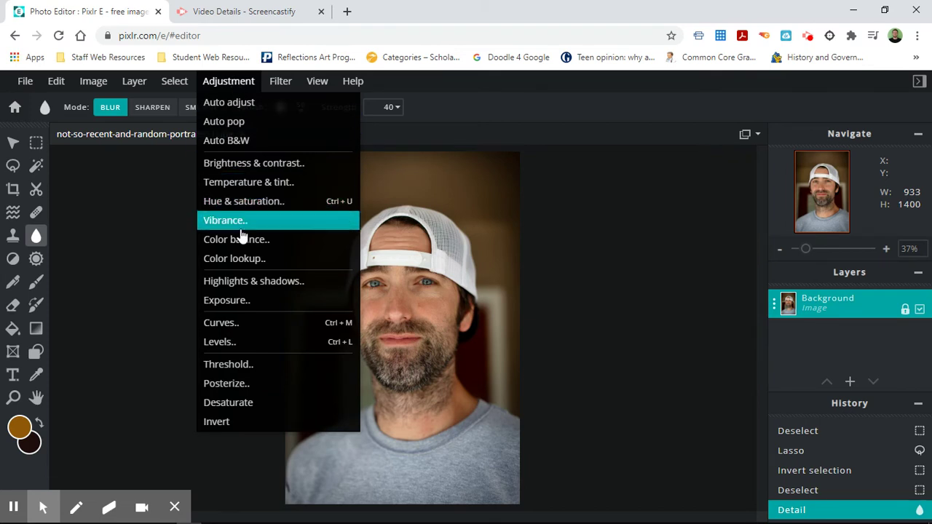
{"action": "left_click", "coordinate": [256, 284]}
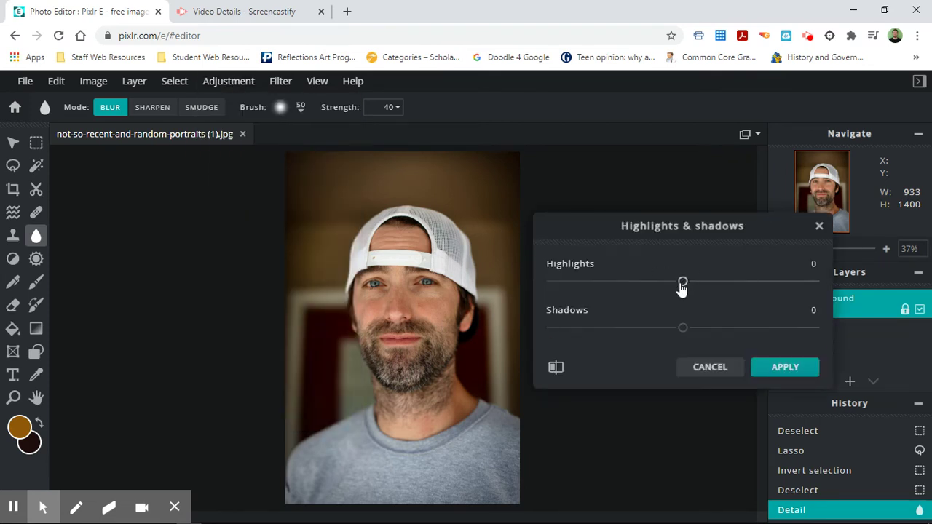
Preview highlights at -67 and shadows at 67, then cancel the adjustment.
{"action": "left_click_drag", "start_coordinate": [685, 284], "coordinate": [640, 284]}
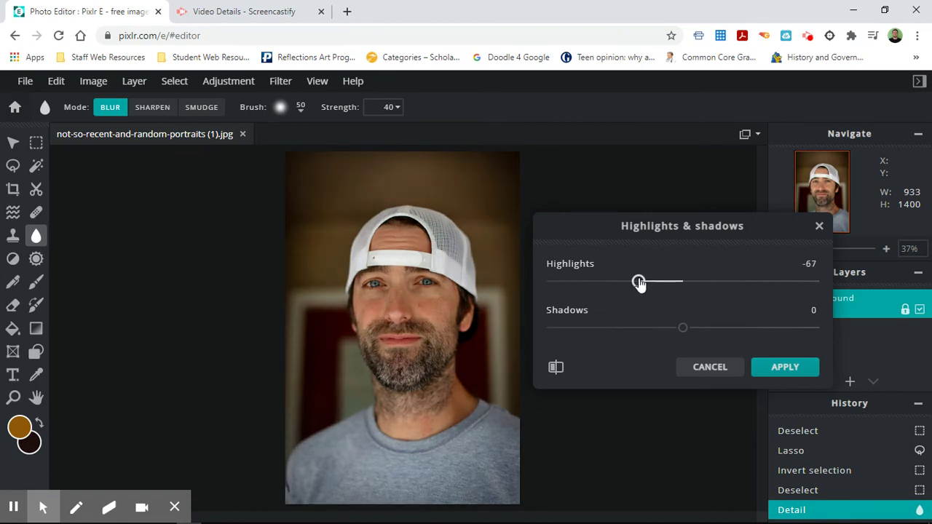
{"action": "left_click_drag", "start_coordinate": [685, 329], "coordinate": [733, 341]}
{"action": "left_click", "coordinate": [726, 375]}
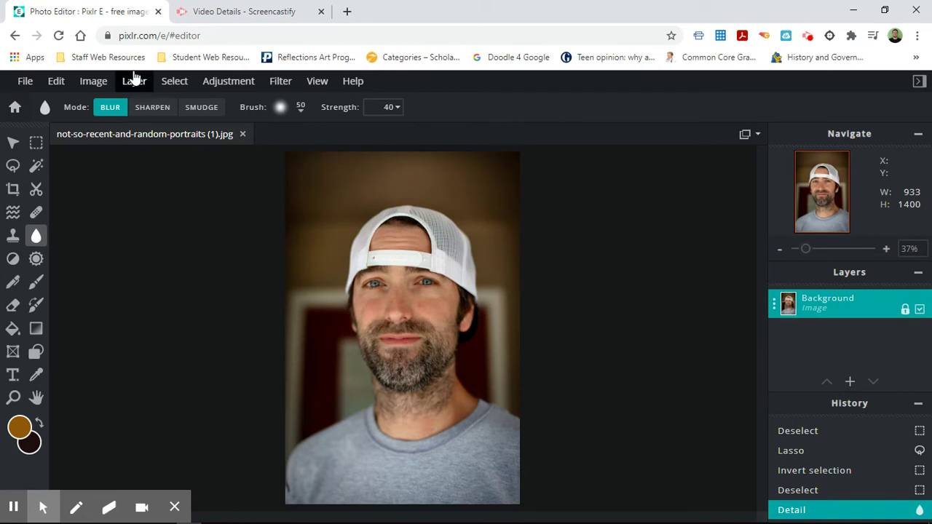
Open Exposure, preview an amount of -22, and cancel it.
{"action": "left_click", "coordinate": [228, 82]}
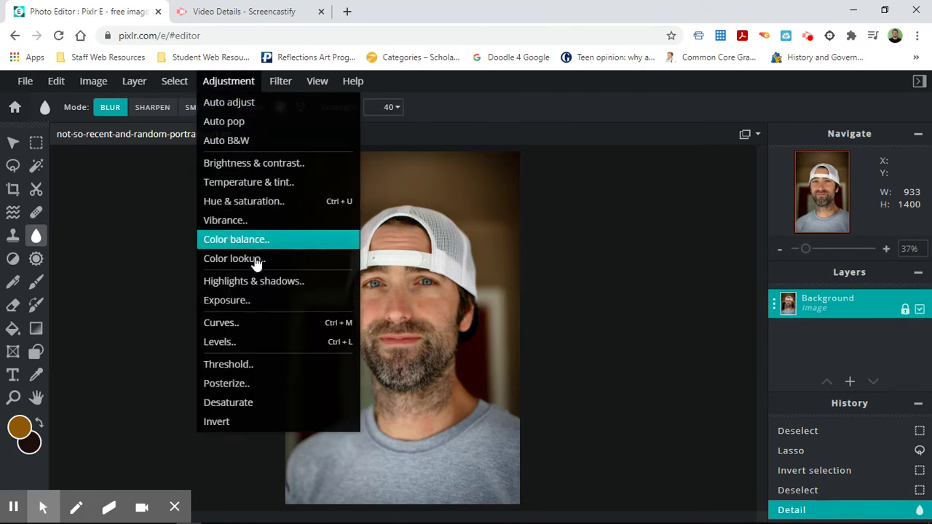
{"action": "left_click", "coordinate": [257, 301]}
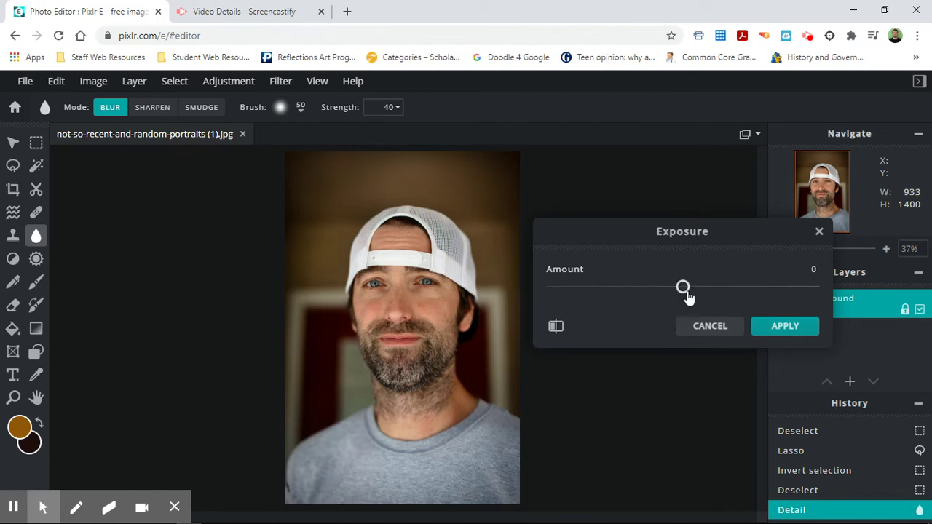
{"action": "left_click_drag", "start_coordinate": [692, 294], "coordinate": [654, 294]}
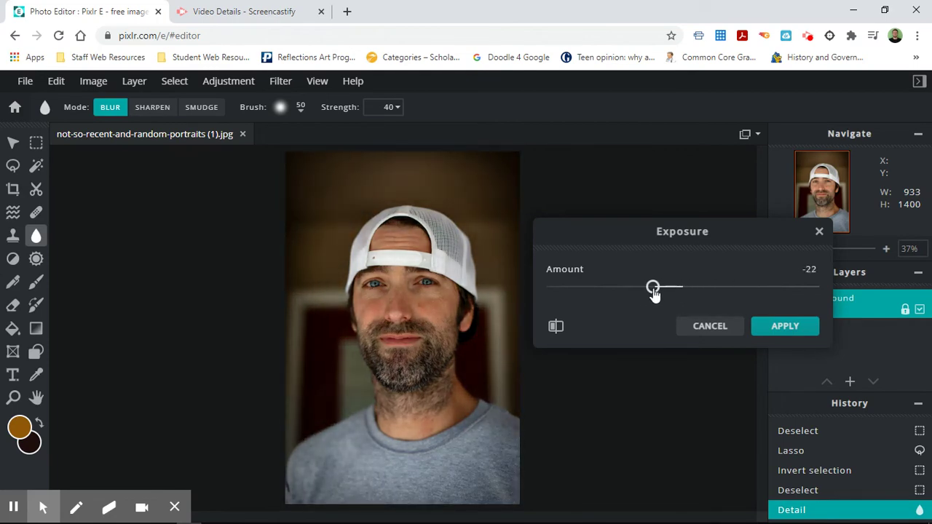
{"action": "left_click", "coordinate": [724, 327]}
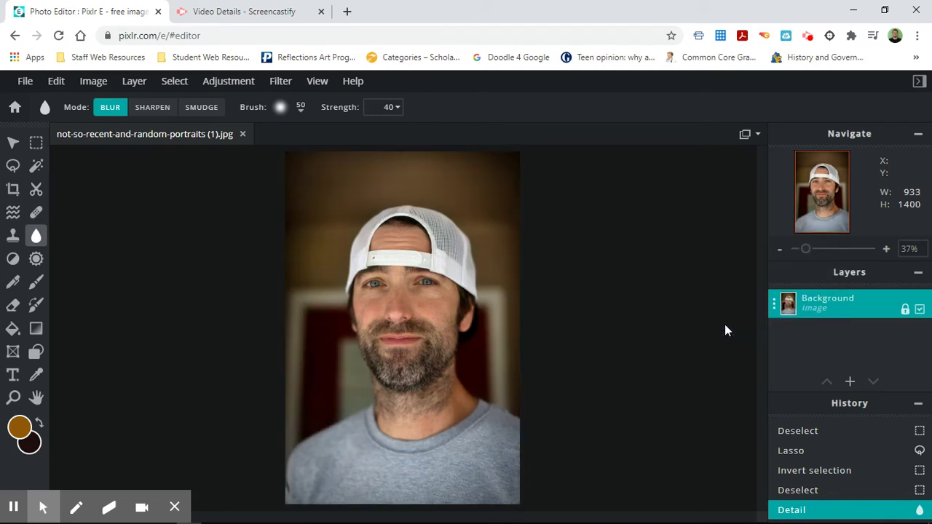
Open Curves, add two RGB points, pull black and white points inward, and bend the middle.
{"action": "left_click", "coordinate": [223, 83]}
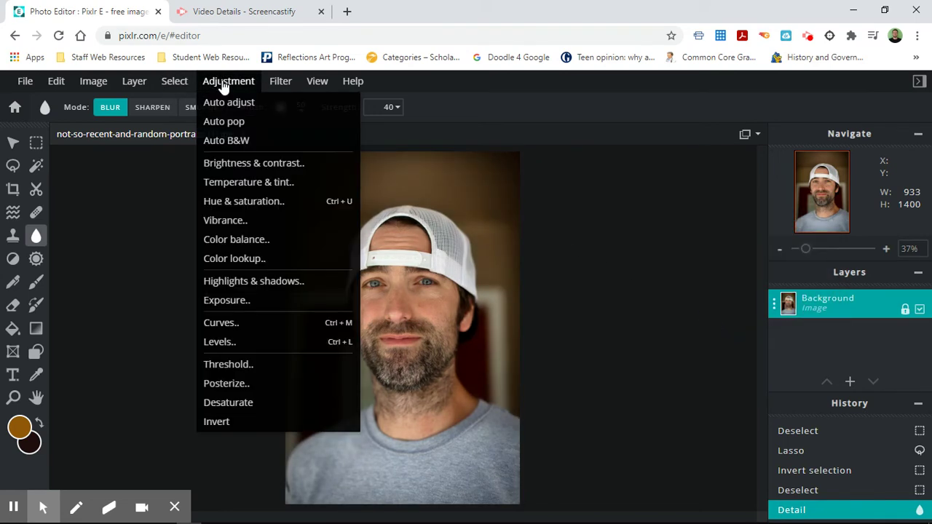
{"action": "left_click", "coordinate": [270, 322]}
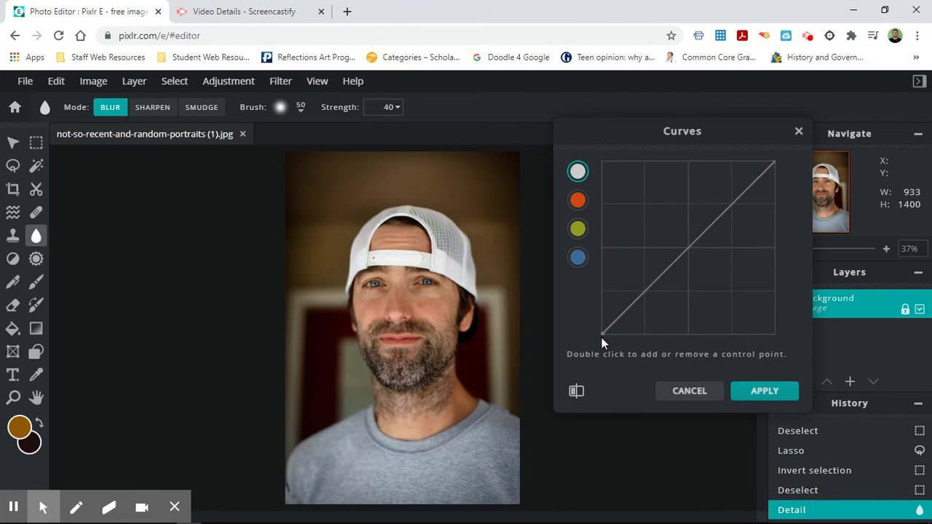
{"action": "double_click", "coordinate": [688, 248]}
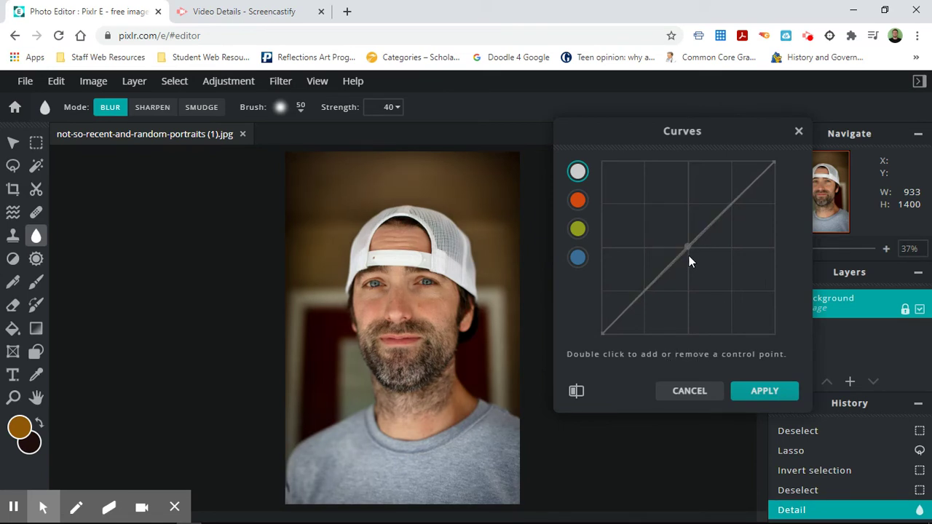
{"action": "double_click", "coordinate": [644, 292]}
{"action": "left_click_drag", "start_coordinate": [603, 335], "coordinate": [629, 335]}
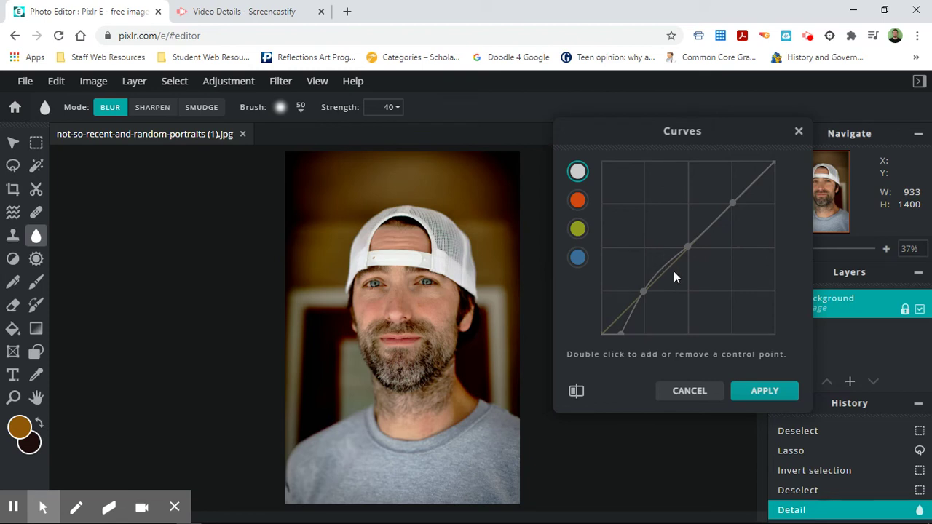
{"action": "mouse_move", "coordinate": [691, 247]}
{"action": "left_mouse_down"}
{"action": "mouse_move", "coordinate": [697, 262]}
{"action": "mouse_move", "coordinate": [692, 251]}
{"action": "left_mouse_up"}
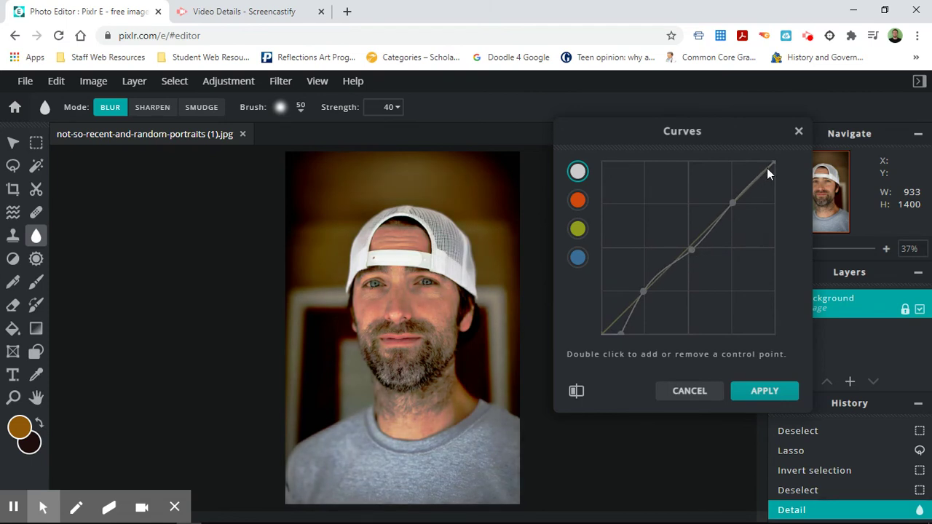
{"action": "mouse_move", "coordinate": [774, 161]}
{"action": "left_mouse_down"}
{"action": "mouse_move", "coordinate": [750, 161]}
{"action": "mouse_move", "coordinate": [766, 165]}
{"action": "left_mouse_up"}
Bend the red channel curve into an S-shape, then cancel the whole Curves adjustment.
{"action": "left_click", "coordinate": [579, 200]}
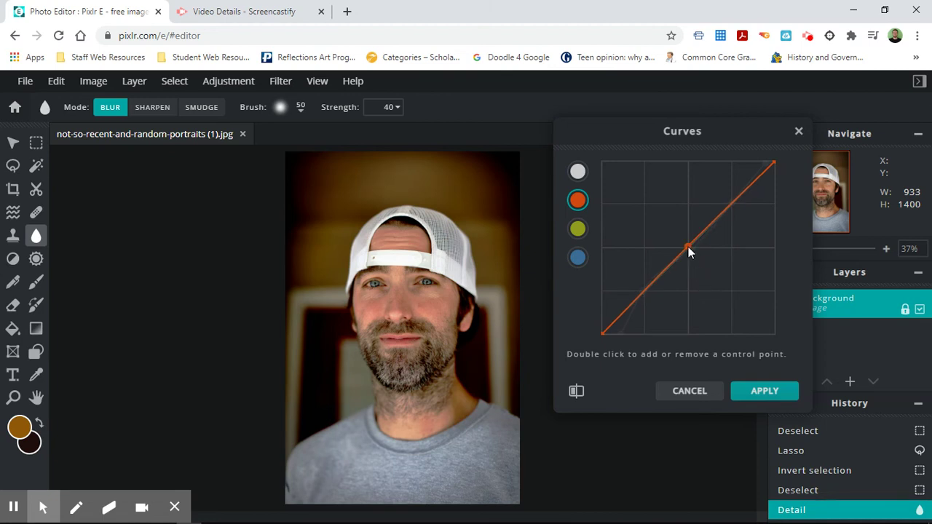
{"action": "left_click_drag", "start_coordinate": [689, 247], "coordinate": [720, 254]}
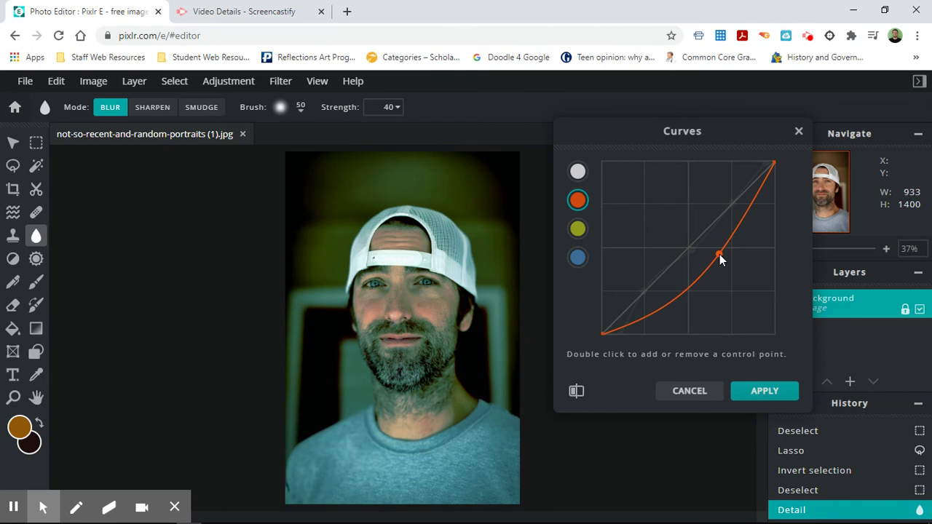
{"action": "left_click_drag", "start_coordinate": [720, 255], "coordinate": [697, 218]}
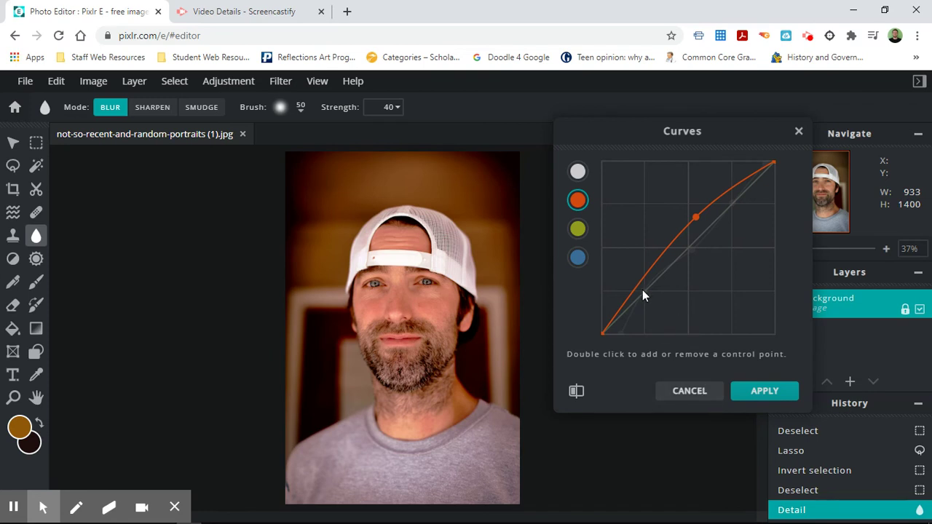
{"action": "left_click_drag", "start_coordinate": [643, 290], "coordinate": [654, 295]}
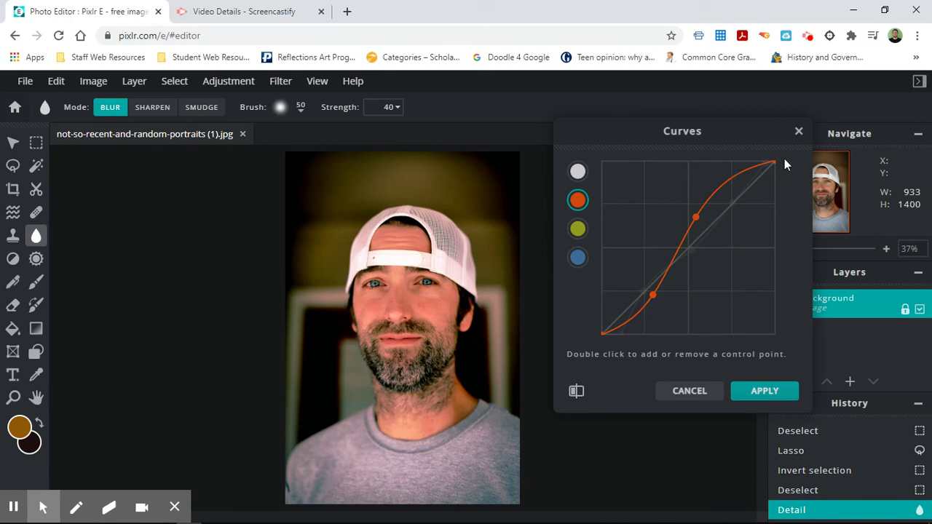
{"action": "left_click", "coordinate": [685, 392]}
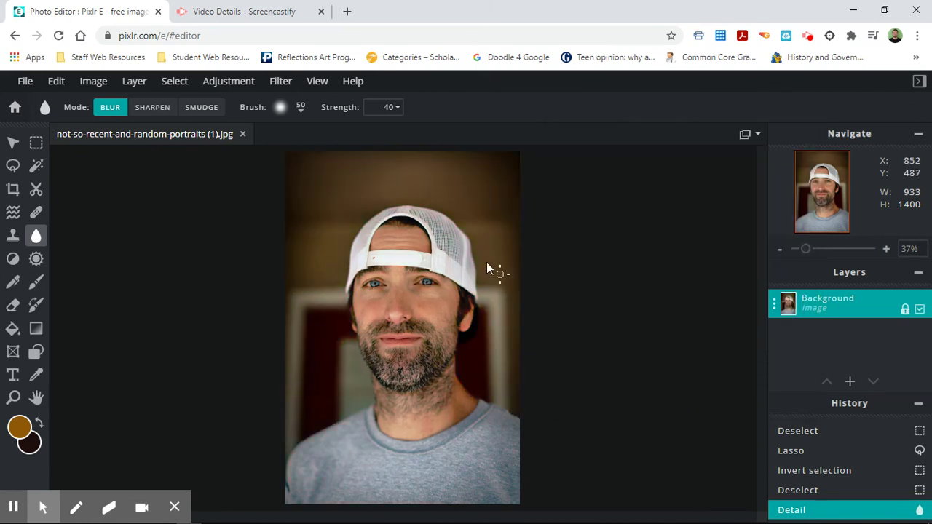
Open Levels and set the master midtone to about 1.4 and the white point to 251.
{"action": "left_click", "coordinate": [230, 88]}
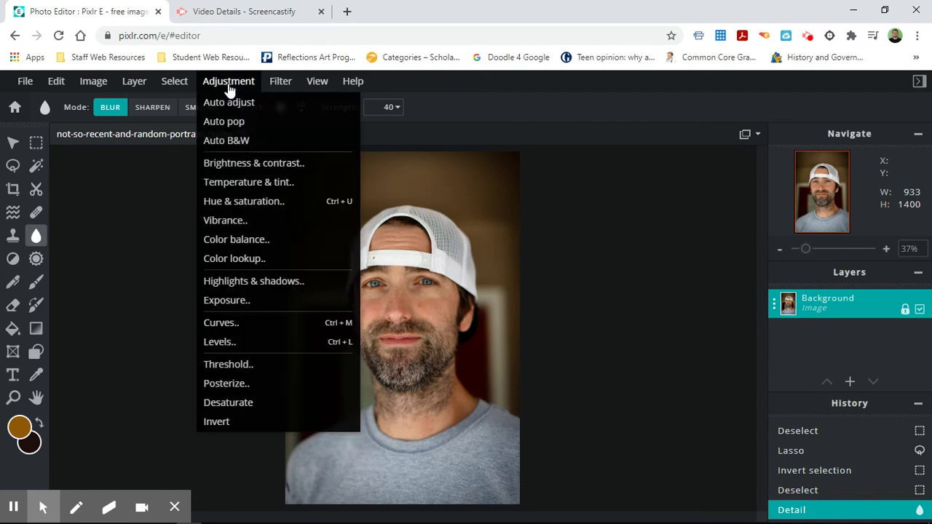
{"action": "left_click", "coordinate": [261, 344]}
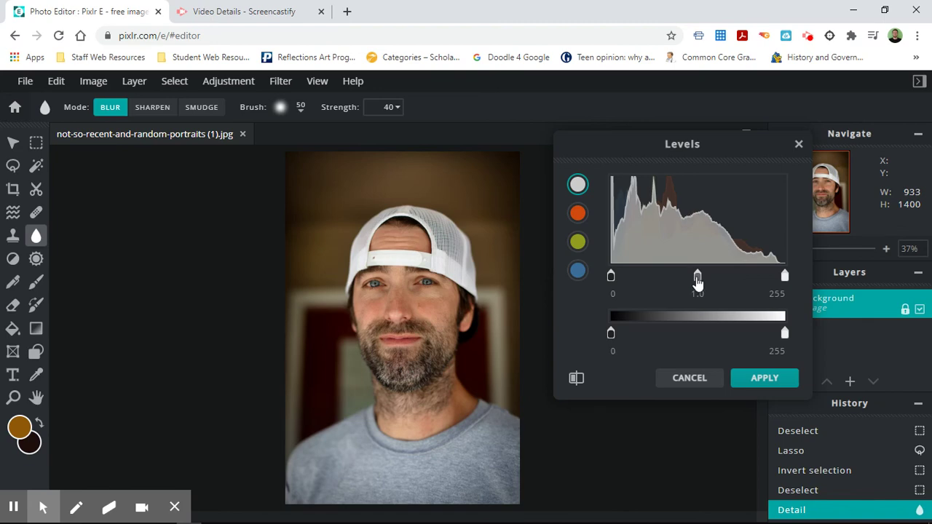
{"action": "mouse_move", "coordinate": [697, 278]}
{"action": "left_mouse_down"}
{"action": "mouse_move", "coordinate": [678, 279]}
{"action": "mouse_move", "coordinate": [692, 279]}
{"action": "left_mouse_up"}
{"action": "mouse_move", "coordinate": [620, 280]}
{"action": "left_mouse_down"}
{"action": "mouse_move", "coordinate": [630, 280]}
{"action": "mouse_move", "coordinate": [612, 283]}
{"action": "left_mouse_up"}
{"action": "left_click_drag", "start_coordinate": [690, 277], "coordinate": [716, 279]}
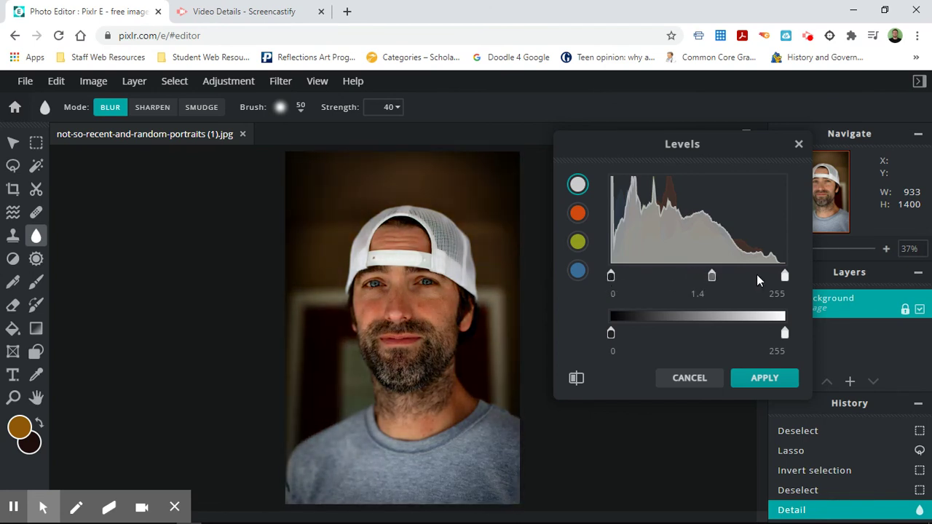
{"action": "left_click_drag", "start_coordinate": [785, 279], "coordinate": [782, 278]}
Preview red black point 20, then green black point 15 and midtone 0.8, and cancel Levels.
{"action": "left_click", "coordinate": [577, 218]}
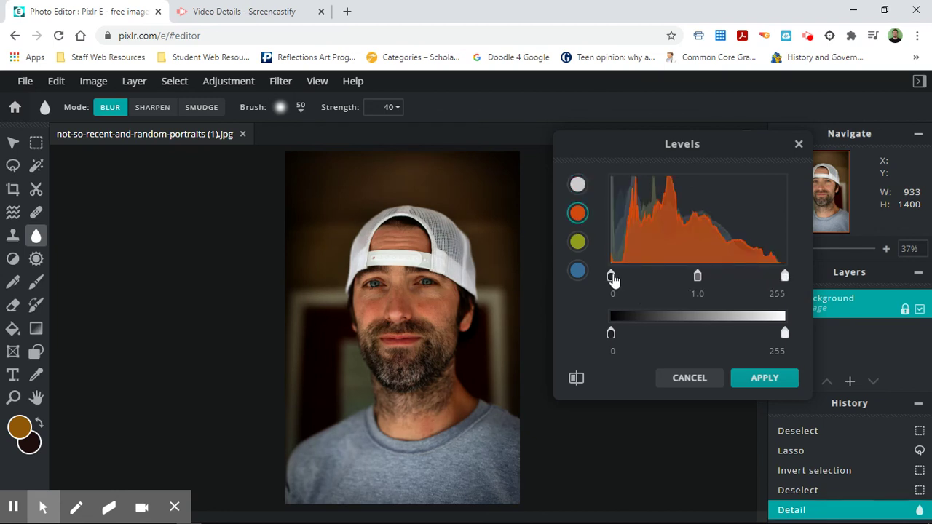
{"action": "left_click_drag", "start_coordinate": [612, 282], "coordinate": [625, 280]}
{"action": "left_click", "coordinate": [578, 242]}
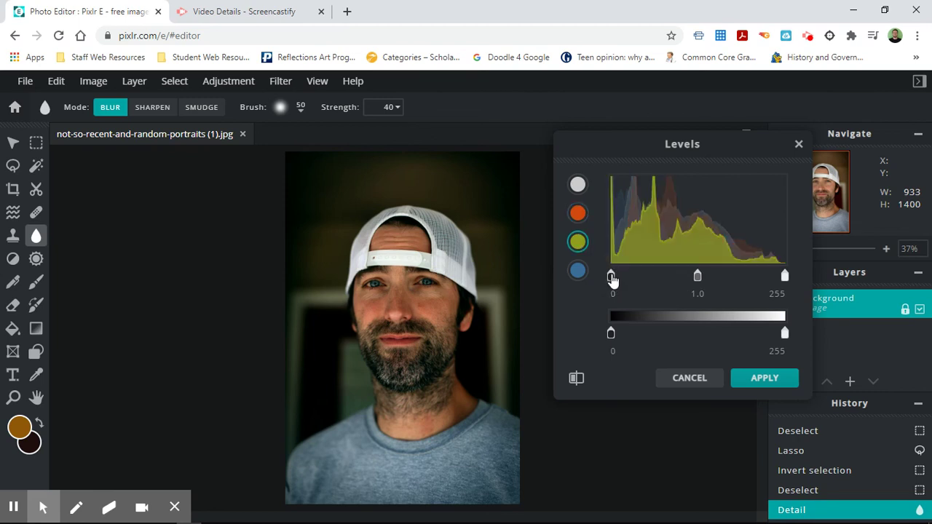
{"action": "left_click_drag", "start_coordinate": [612, 279], "coordinate": [622, 279]}
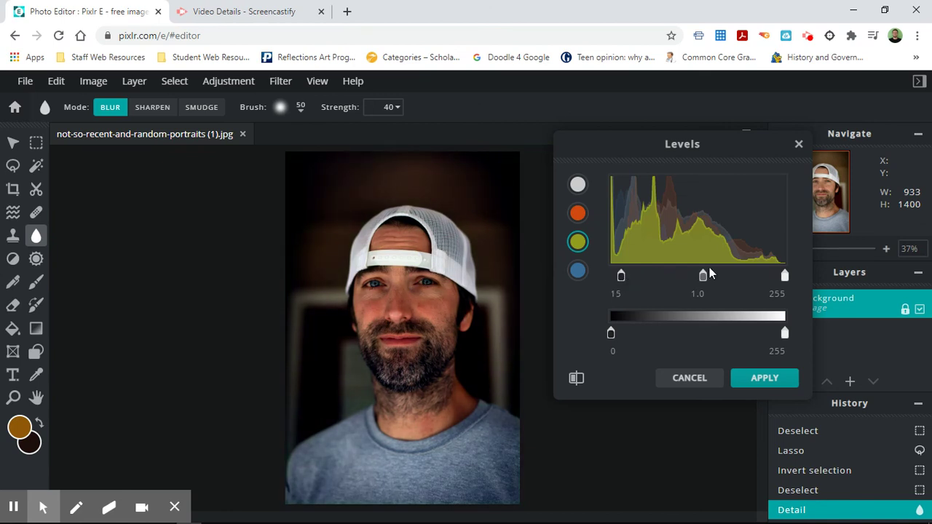
{"action": "left_click_drag", "start_coordinate": [703, 276], "coordinate": [700, 285]}
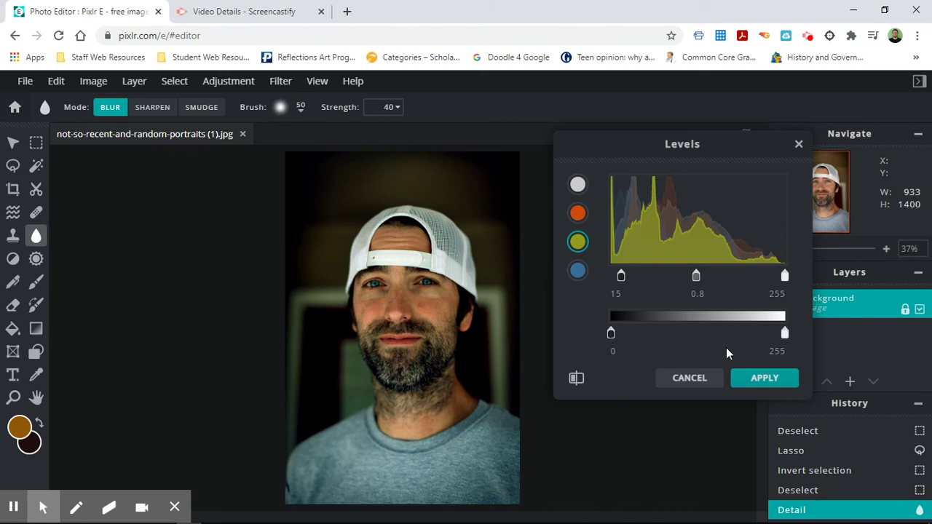
{"action": "left_click", "coordinate": [704, 385]}
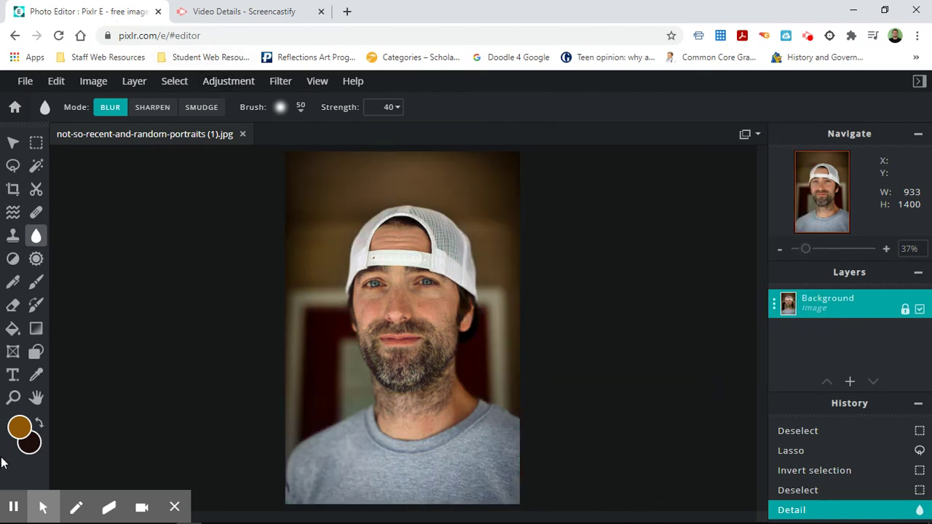
{"action": "mouse_move", "coordinate": [15, 507]}
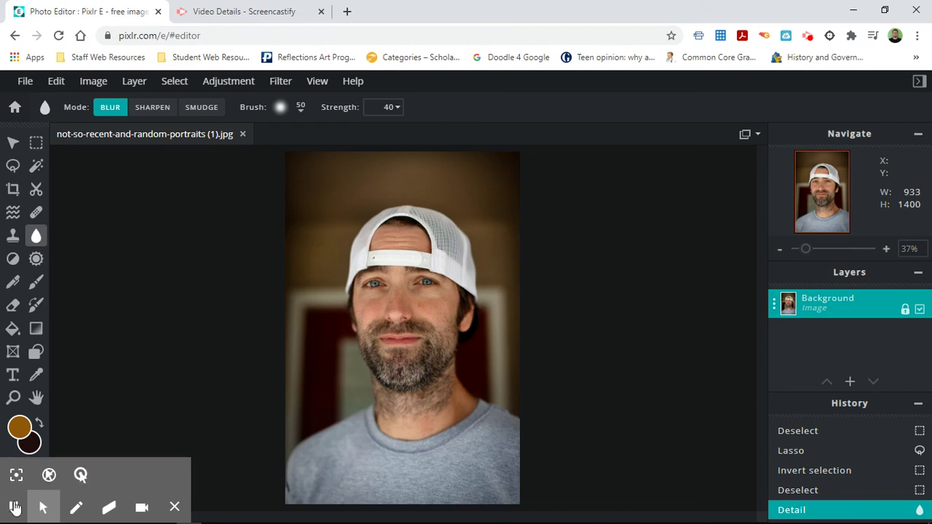